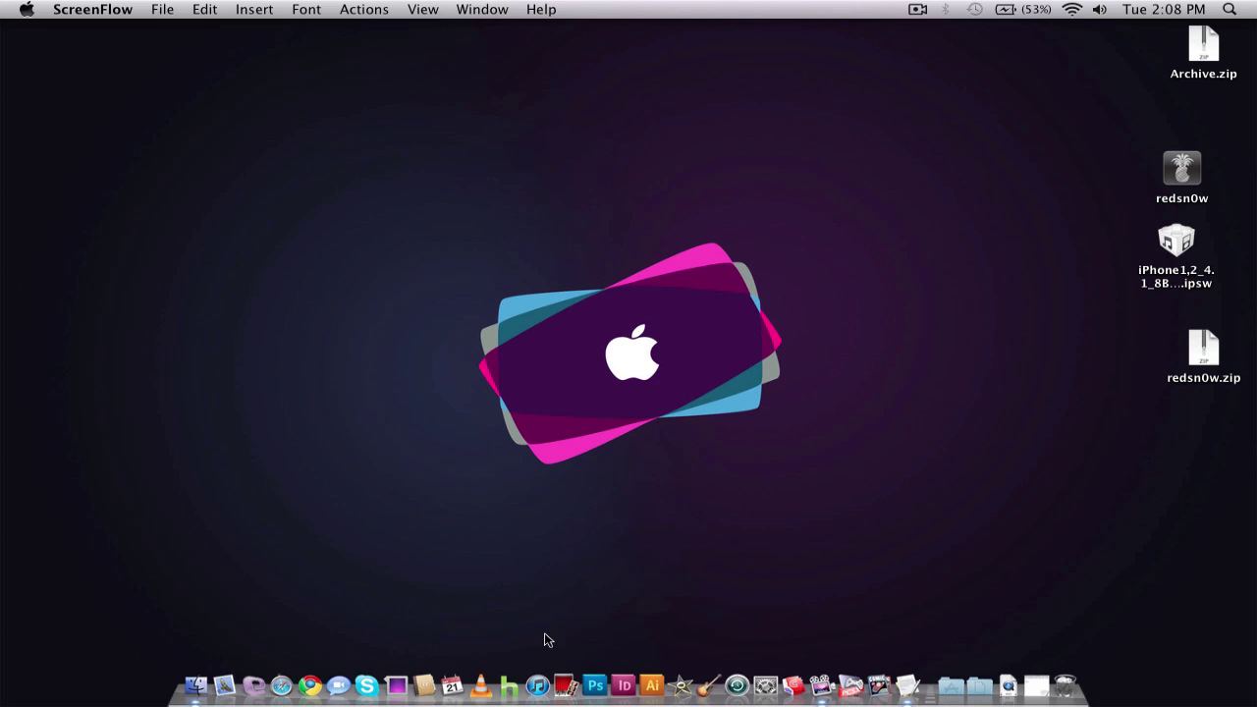
Step: Open Photo Booth's live webcam feed and hold the iPhone up to the camera
{"action": "left_click", "coordinate": [561, 660]}
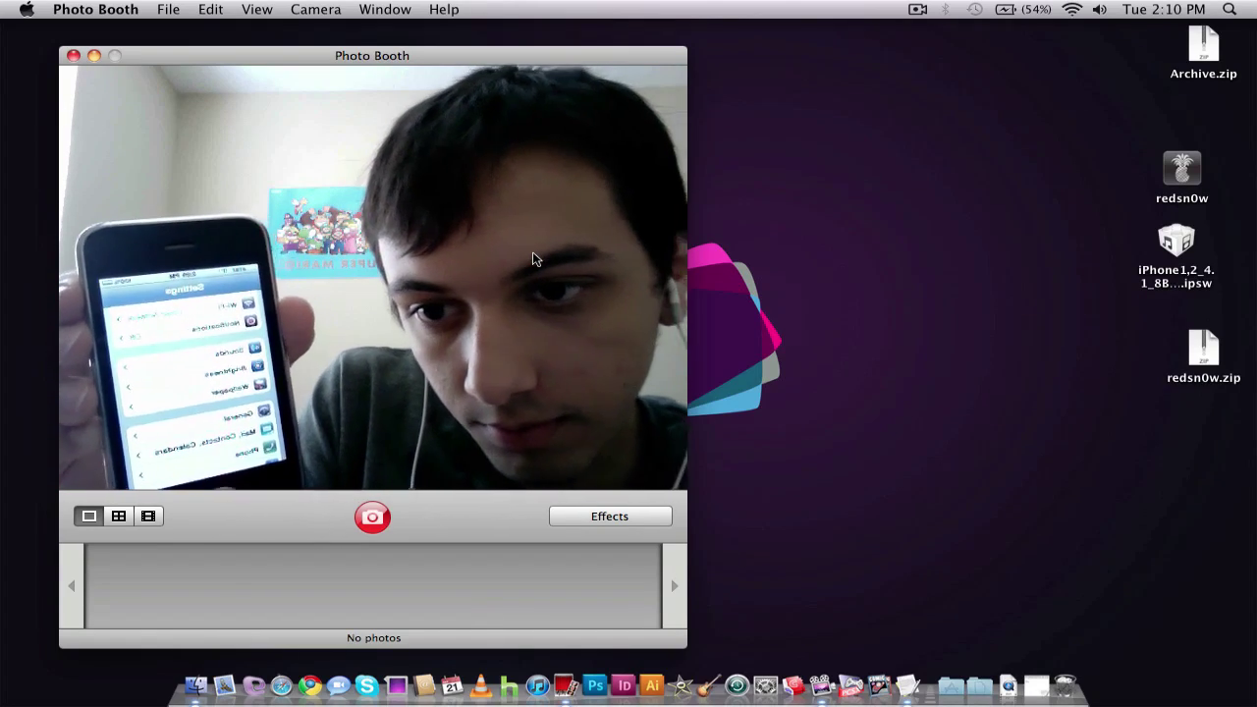
Step: Quit Photo Booth and select the iPhone firmware file on the desktop
{"action": "left_click", "coordinate": [72, 55]}
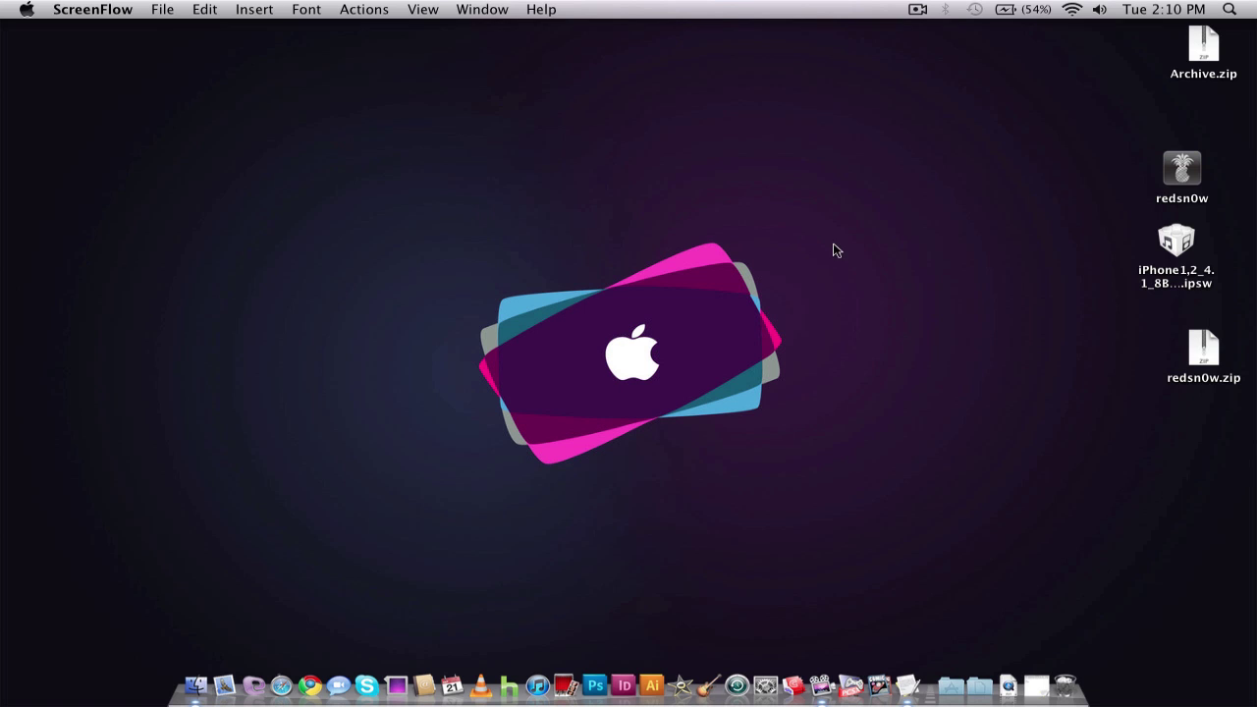
{"action": "left_click_drag", "start_coordinate": [1179, 244], "coordinate": [1185, 251]}
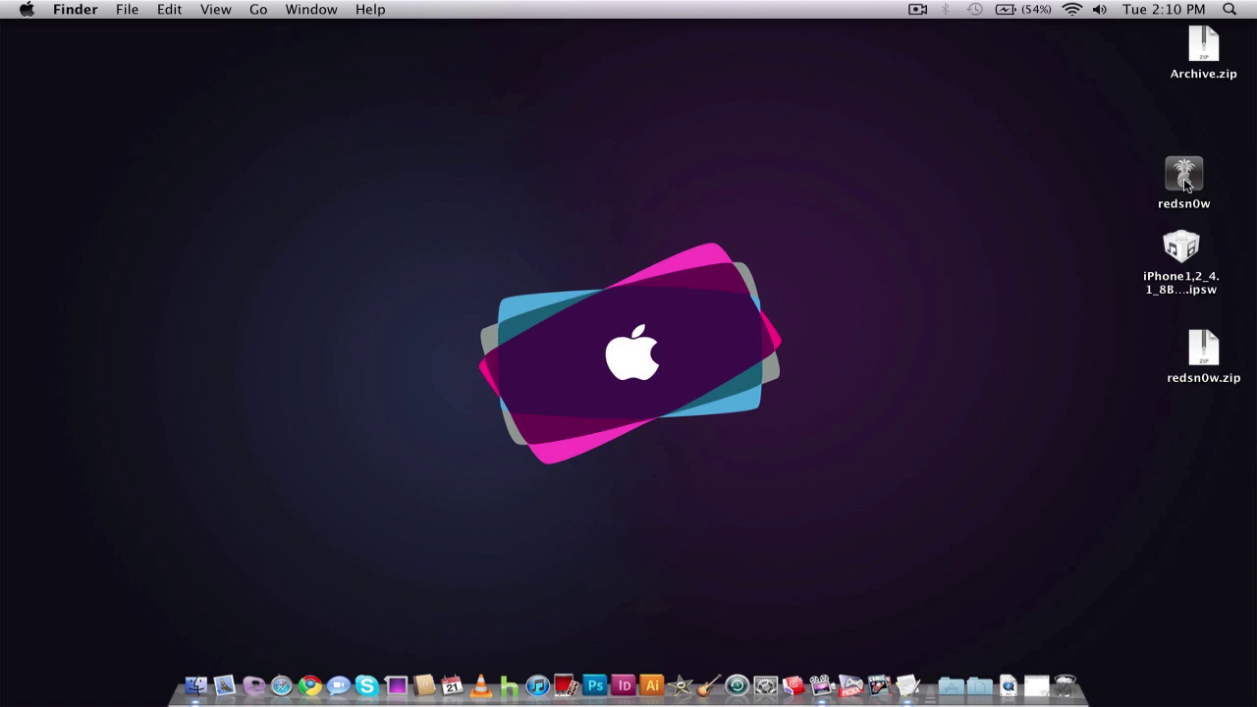
Step: Launch redsn0w and load iPhone1,2_4.1_8B117_Restore.ipsw until the IPSW is identified
{"action": "double_click", "coordinate": [1183, 177]}
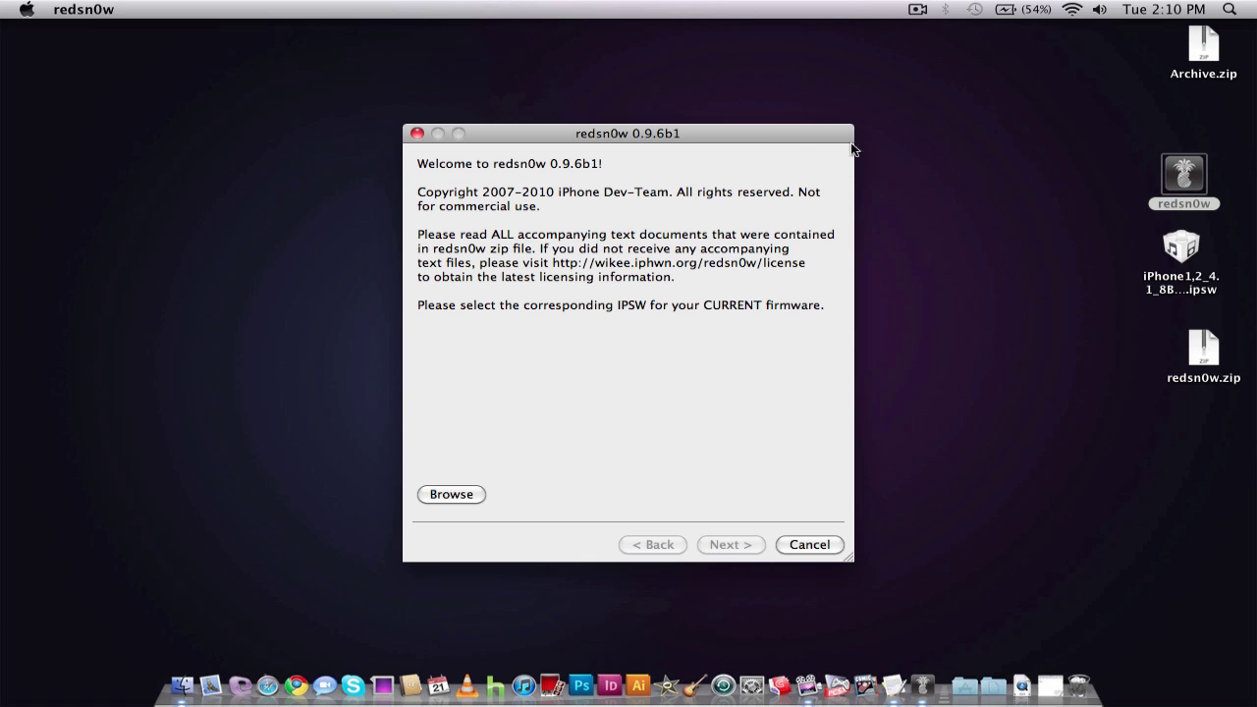
{"action": "left_click_drag", "start_coordinate": [715, 131], "coordinate": [665, 104]}
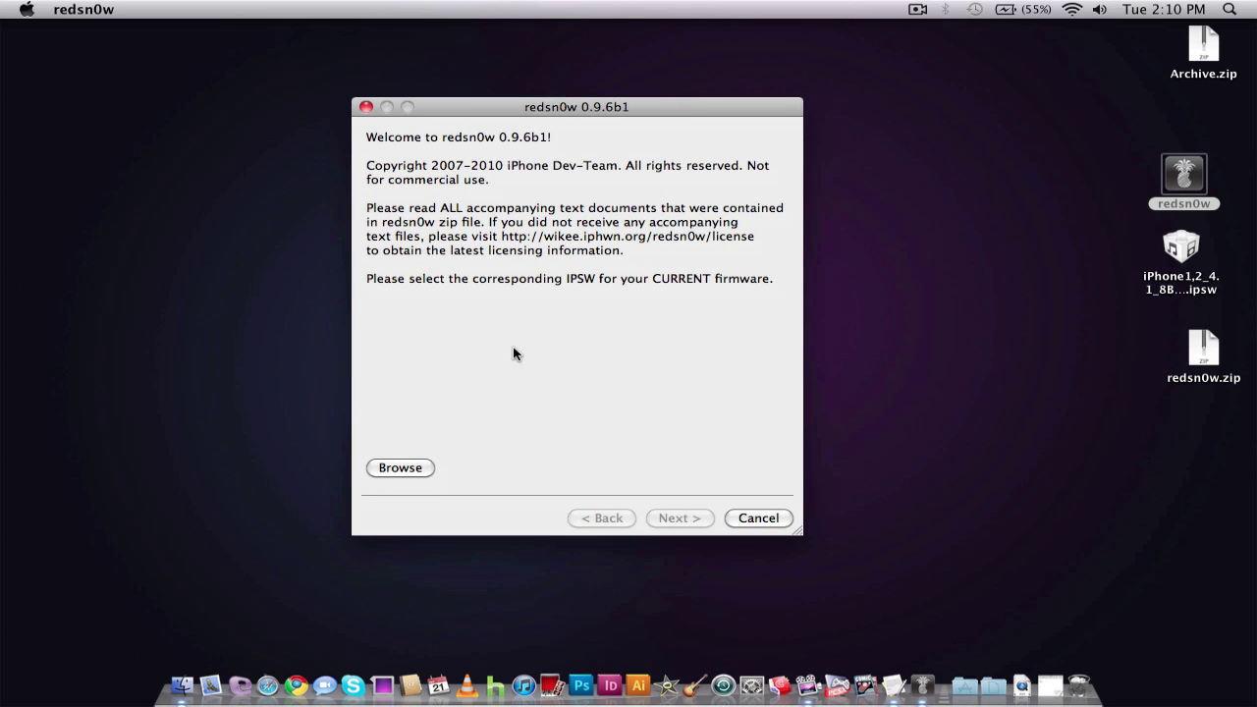
{"action": "left_click", "coordinate": [401, 469]}
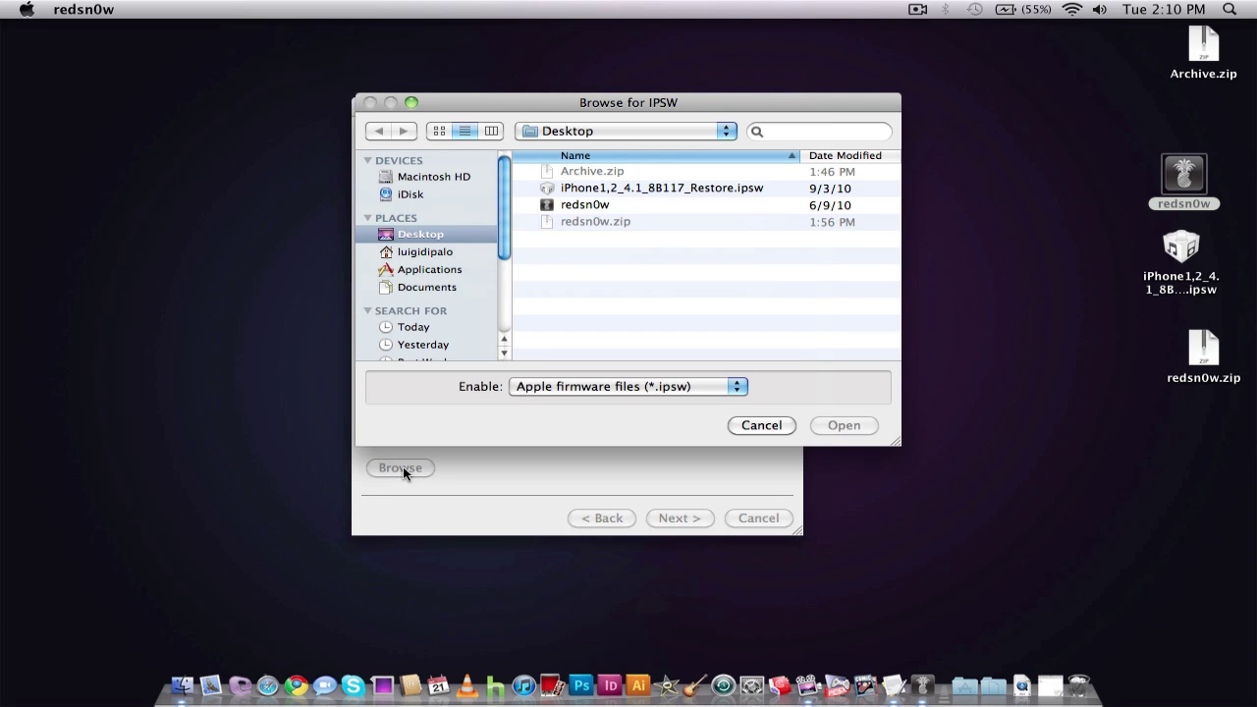
{"action": "left_click", "coordinate": [688, 190]}
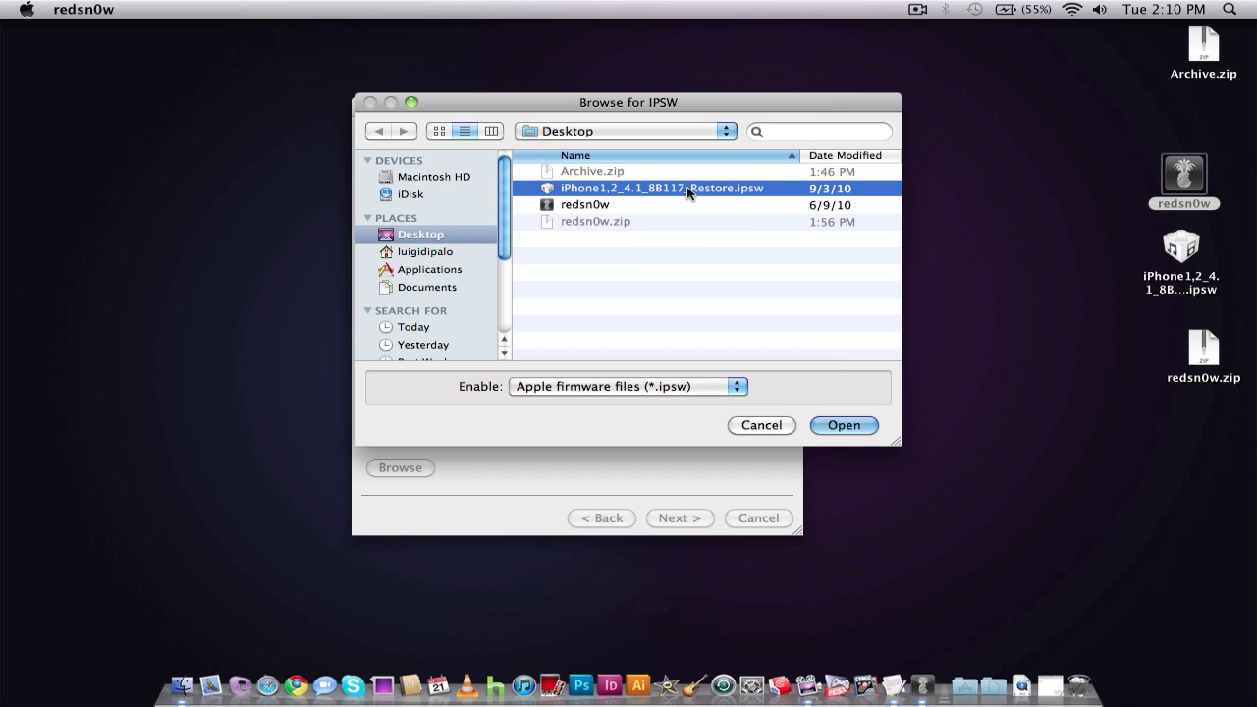
{"action": "left_click", "coordinate": [845, 426]}
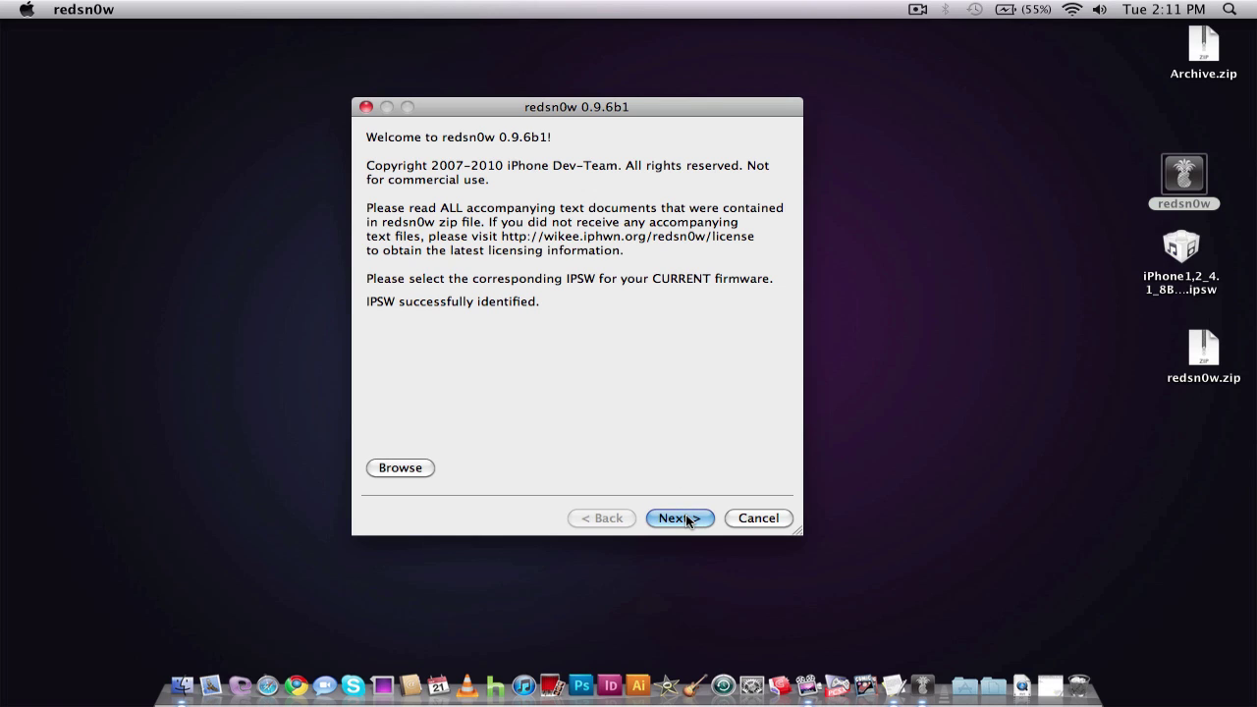
{"action": "left_click", "coordinate": [918, 9]}
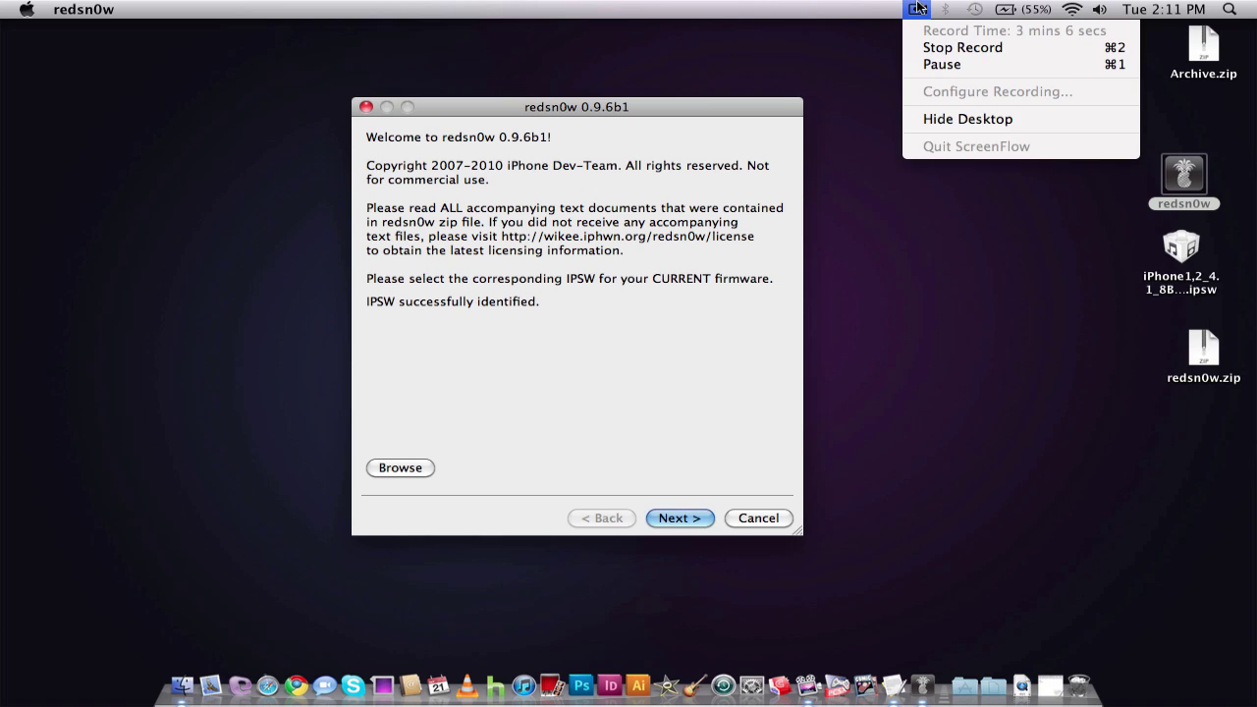
{"action": "left_click", "coordinate": [742, 129]}
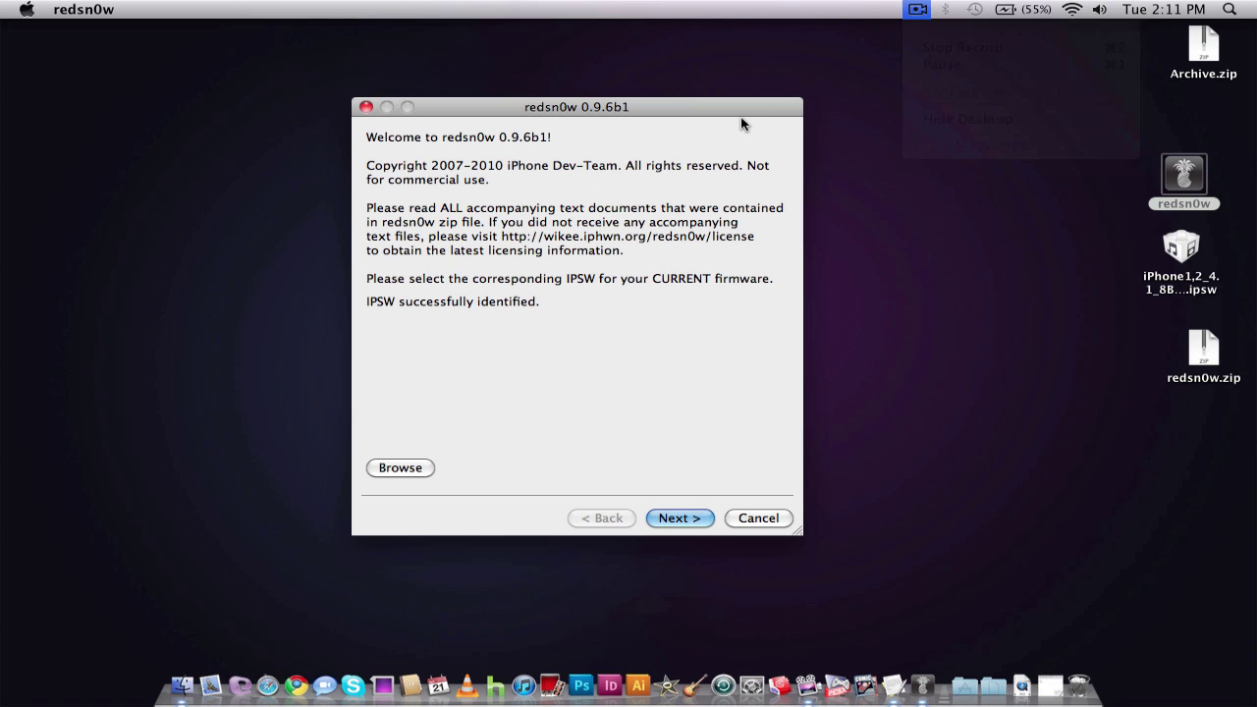
Step: Move to the jailbreak options and enable multitasking and homescreen wallpaper
{"action": "left_click", "coordinate": [699, 519]}
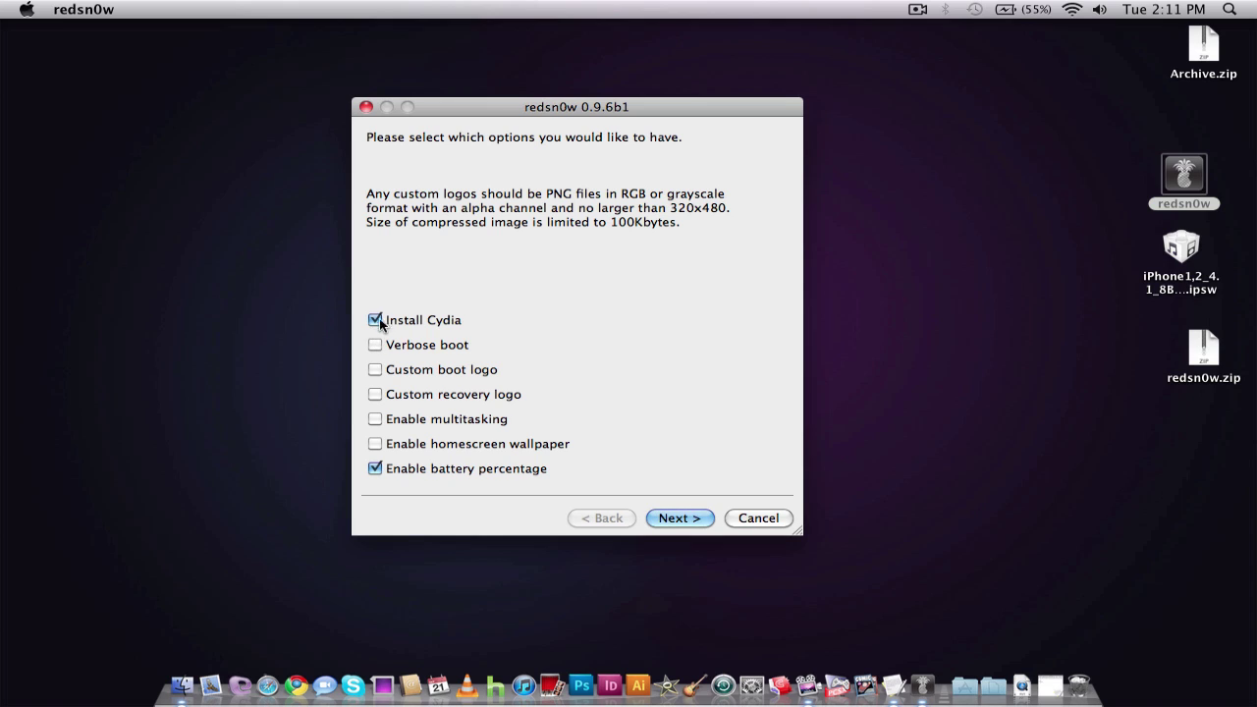
{"action": "left_click", "coordinate": [375, 420]}
{"action": "left_click", "coordinate": [375, 444]}
Step: Advance past the options and the device-off reminder to the DFU-mode instructions
{"action": "left_click", "coordinate": [677, 518]}
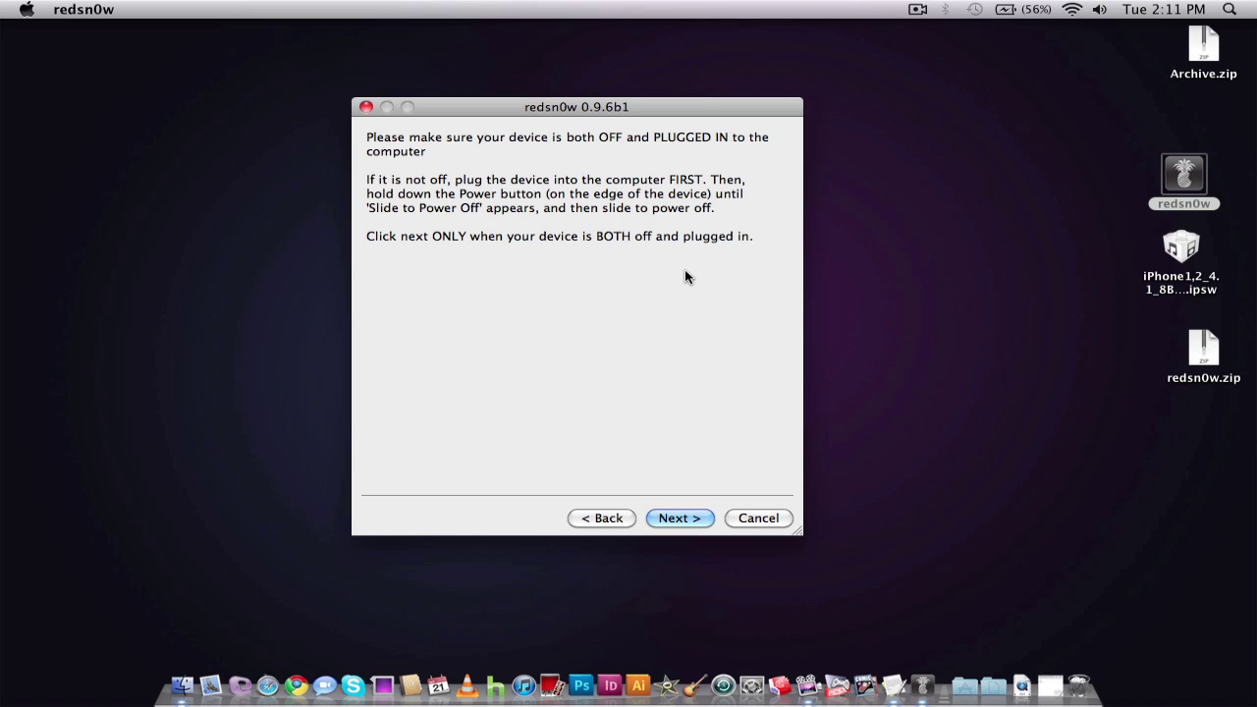
{"action": "left_click", "coordinate": [682, 520]}
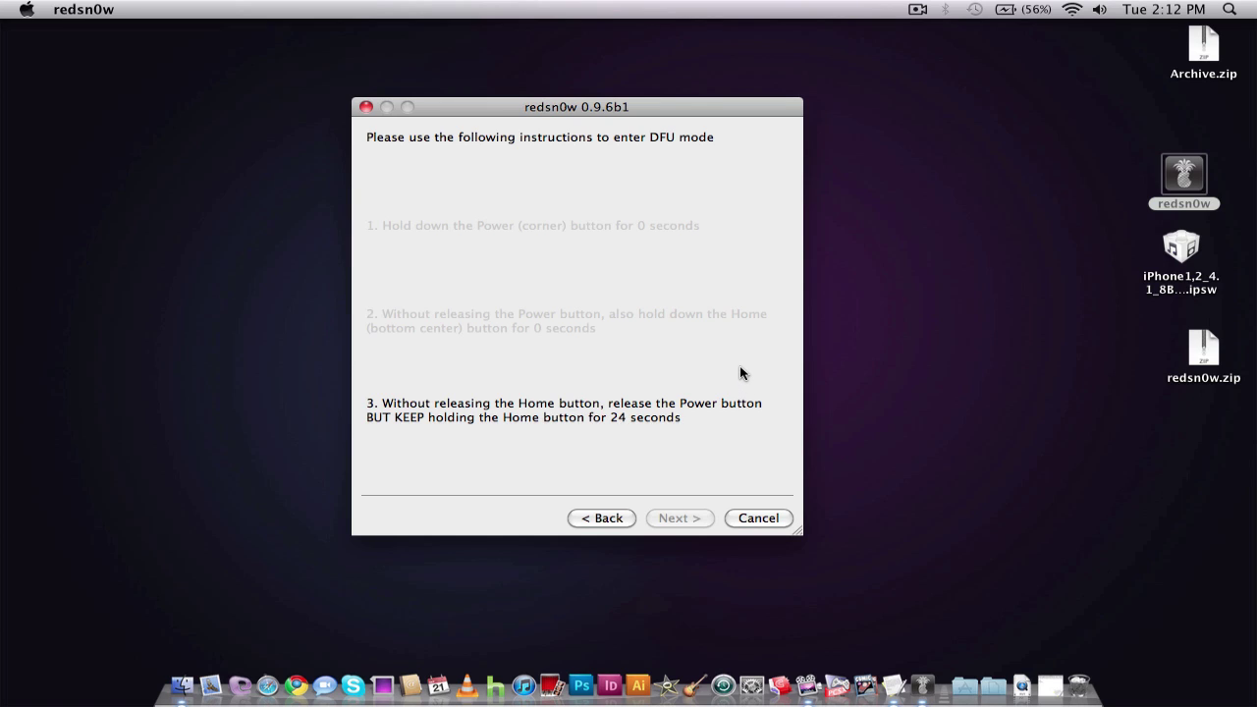
Step: Close the redsn0w window, abandoning the DFU countdown
{"action": "left_click", "coordinate": [758, 518]}
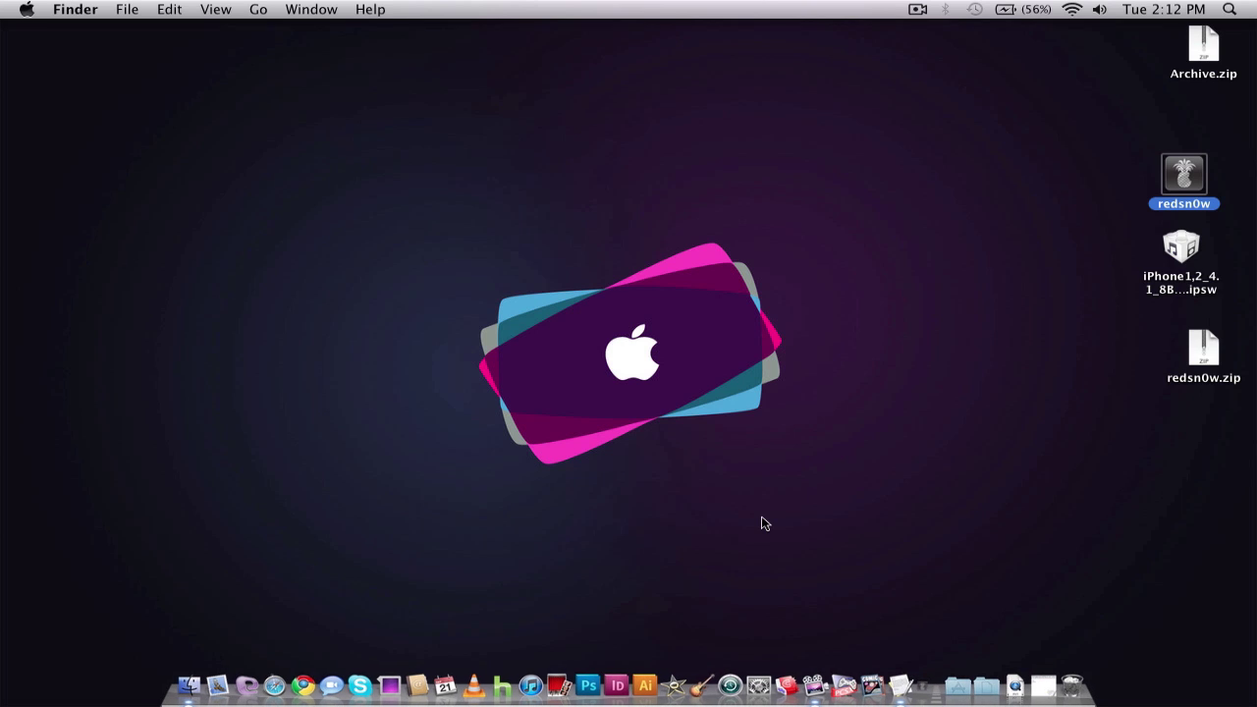